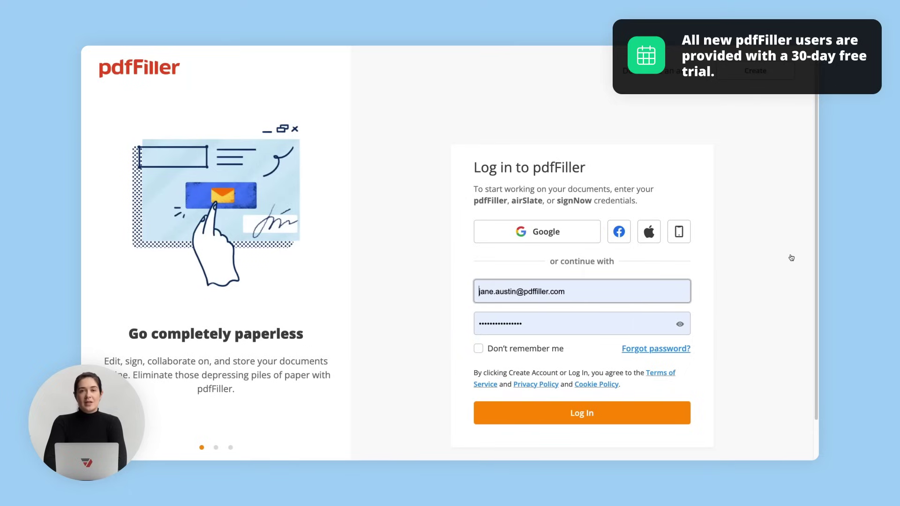
Step: Log in and pick Sample freelance contract.pdf from the computer to upload
left_click(676, 415)
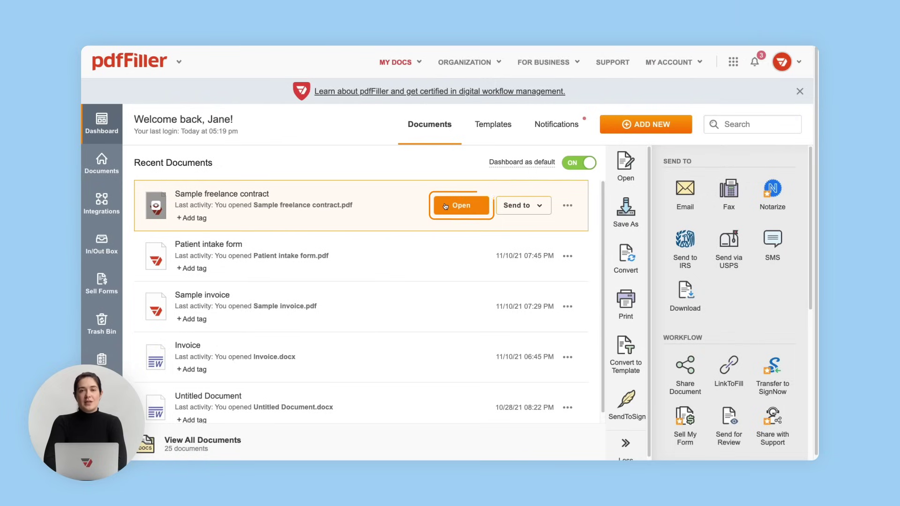
left_click(610, 127)
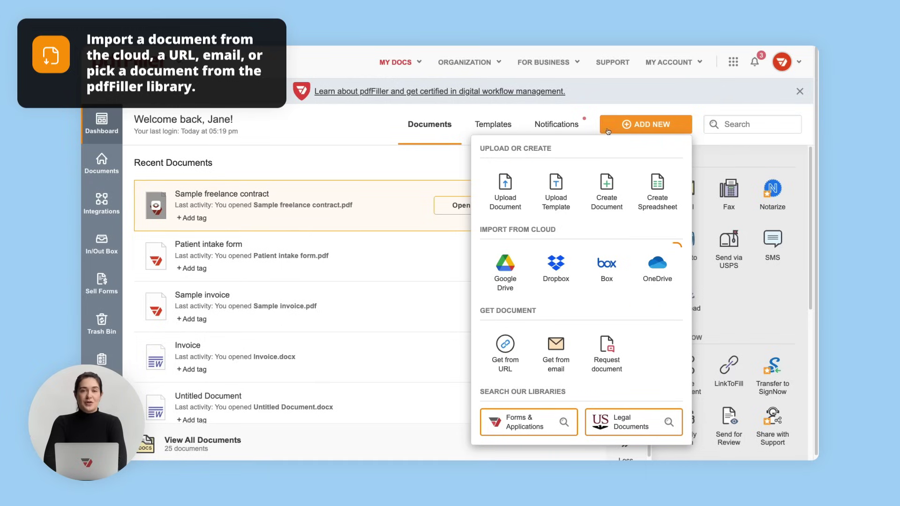
left_click(520, 187)
left_click(466, 302)
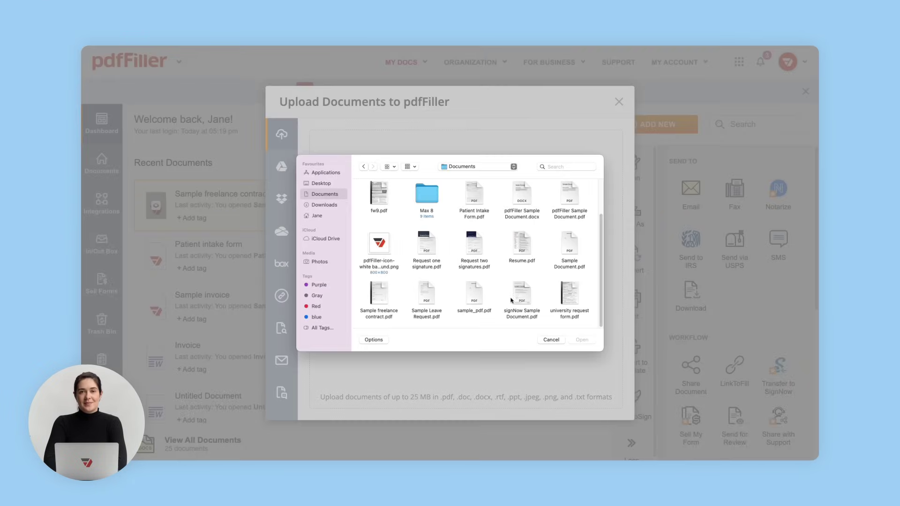
left_click(380, 296)
Step: Open the uploaded contract in the editor, then open and close the Tools (9) list
left_click(582, 340)
left_click(587, 401)
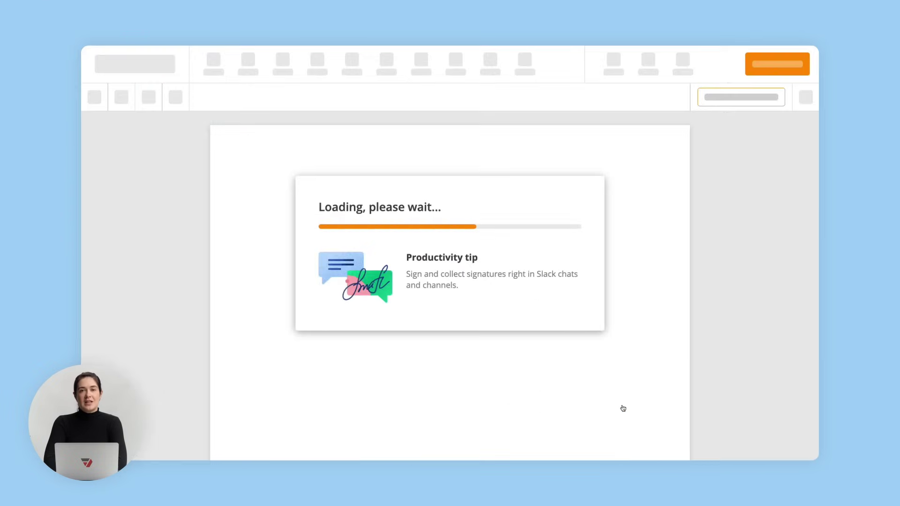
scroll(701, 263, "down", 2)
scroll(702, 262, "down", 5)
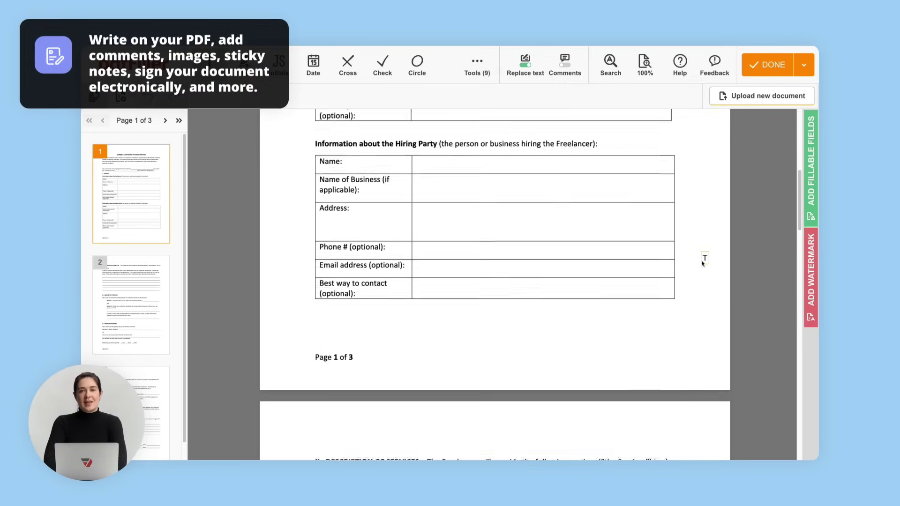
scroll(702, 262, "down", 5)
scroll(702, 262, "down", 5)
scroll(702, 262, "down", 5)
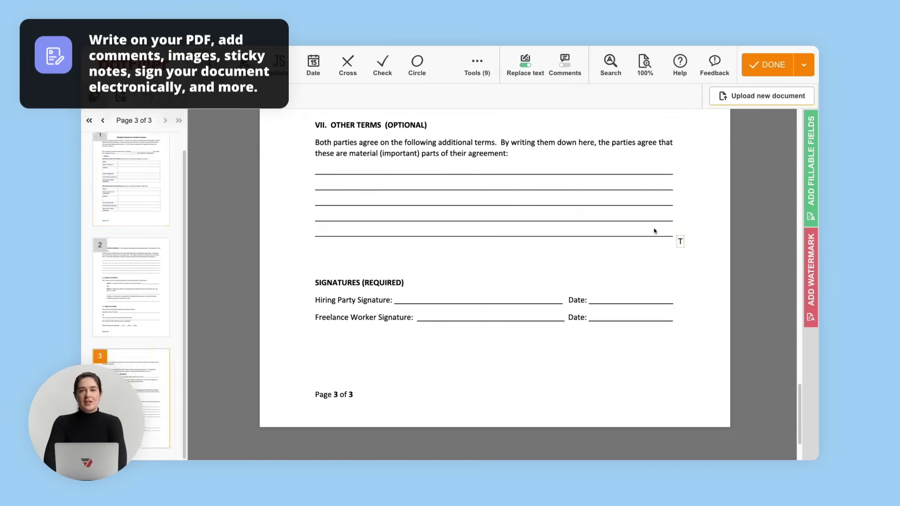
left_click(483, 72)
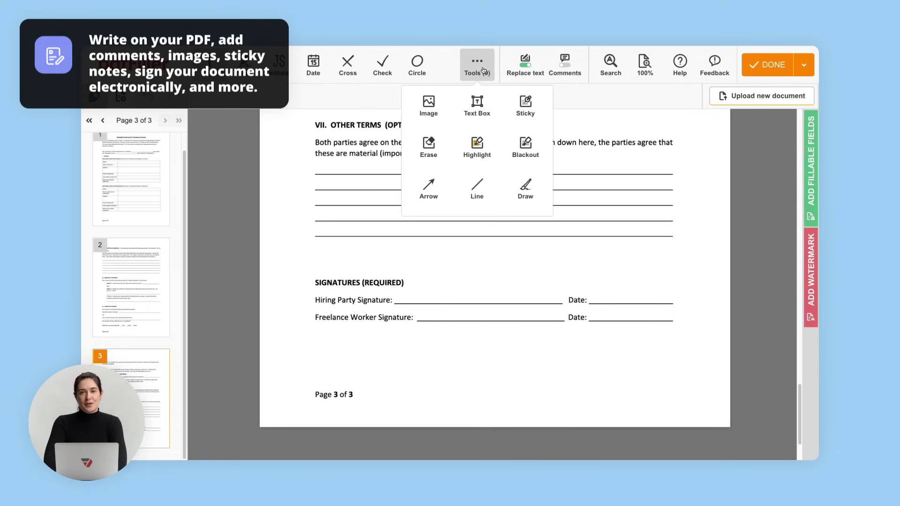
left_click(483, 72)
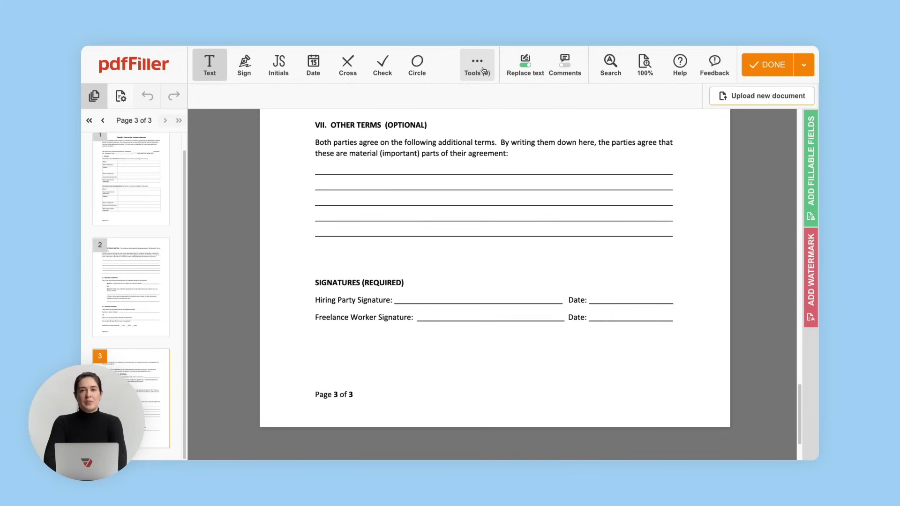
Step: Save the contract as an Excel Spreadsheet (.xlsx) to the Desktop
left_click(807, 63)
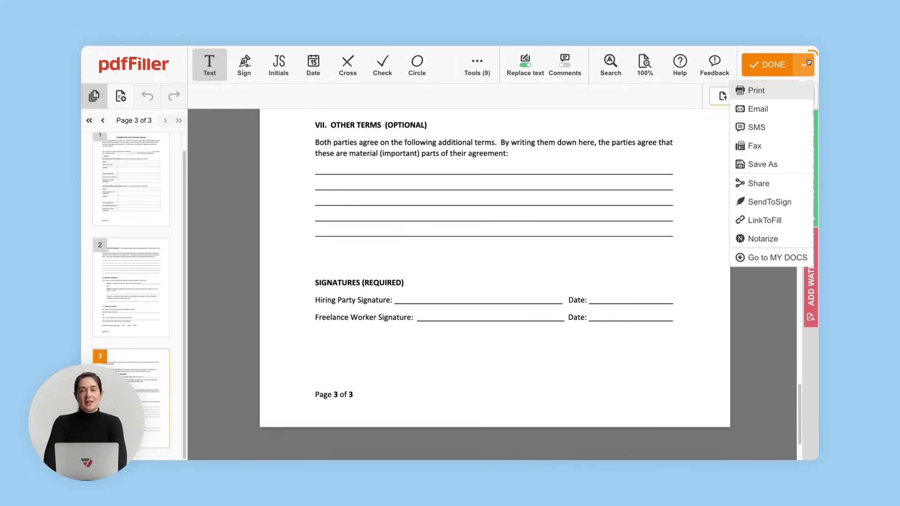
left_click(803, 165)
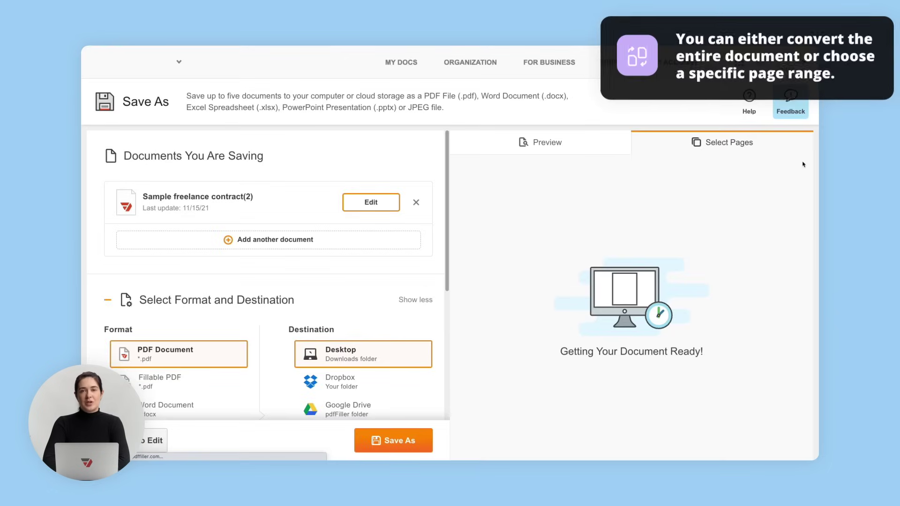
scroll(325, 258, "down", 3)
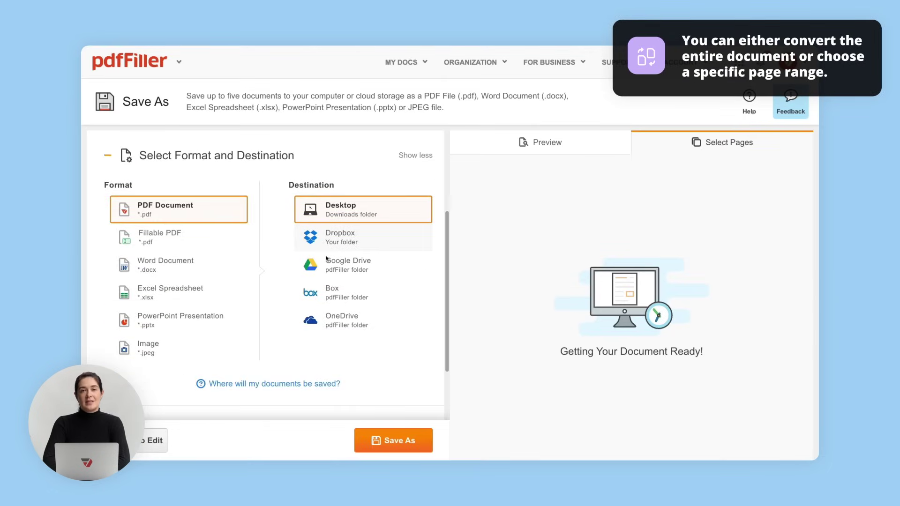
left_click(234, 291)
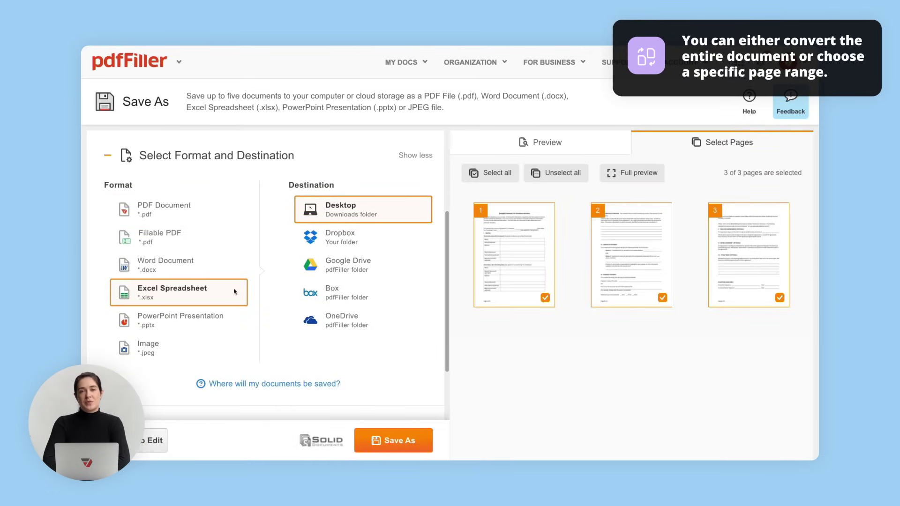
left_click(424, 440)
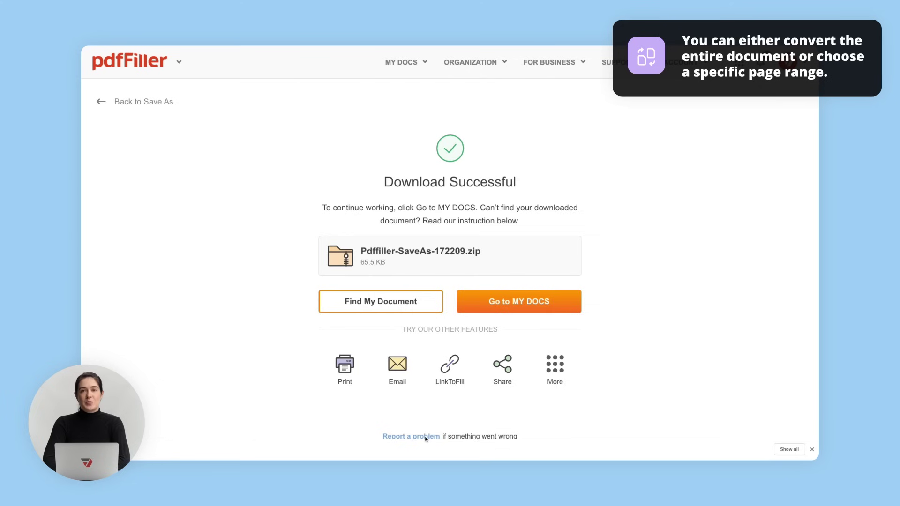